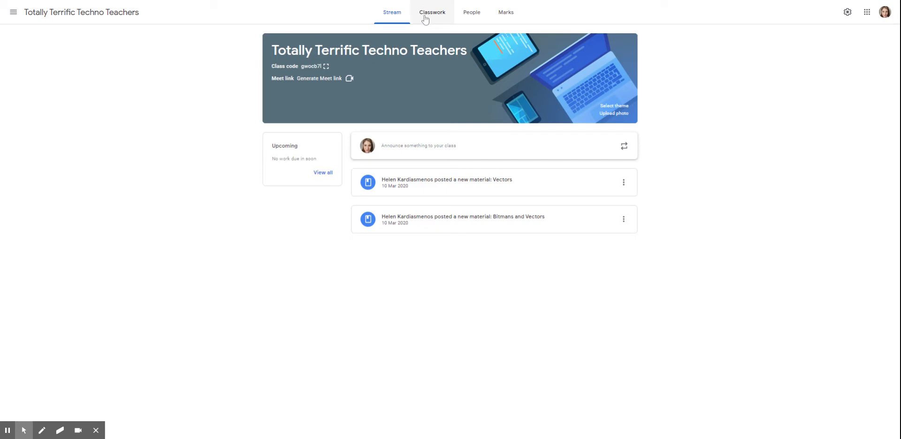
Create a new assignment in the class's Classwork and title it "Game design"
click(425, 19)
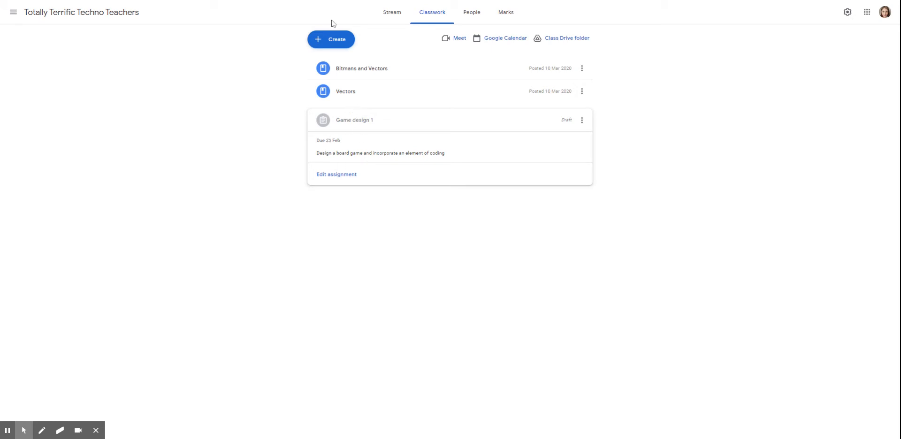
click(344, 183)
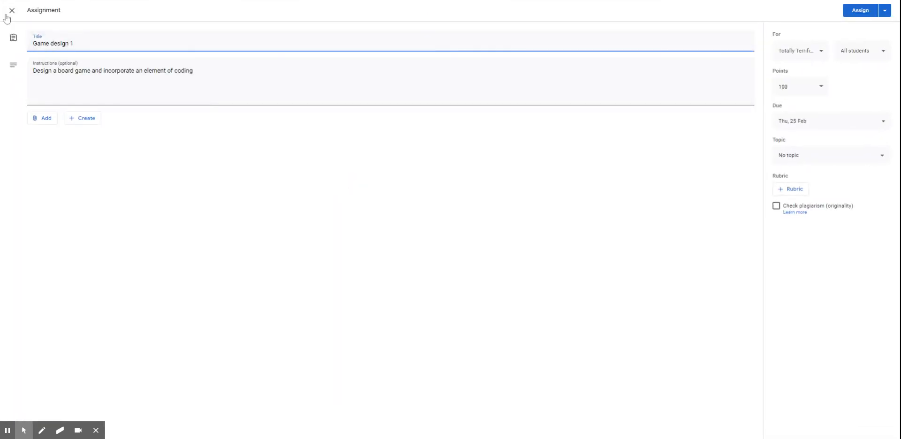
click(11, 15)
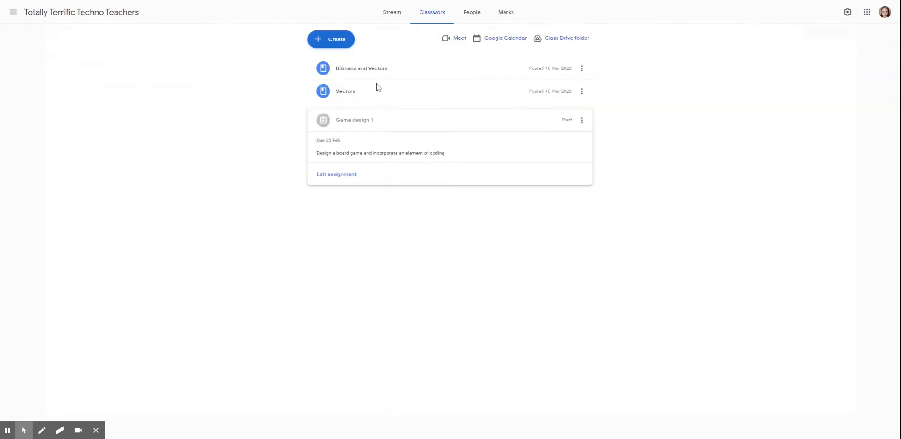
click(321, 45)
click(339, 63)
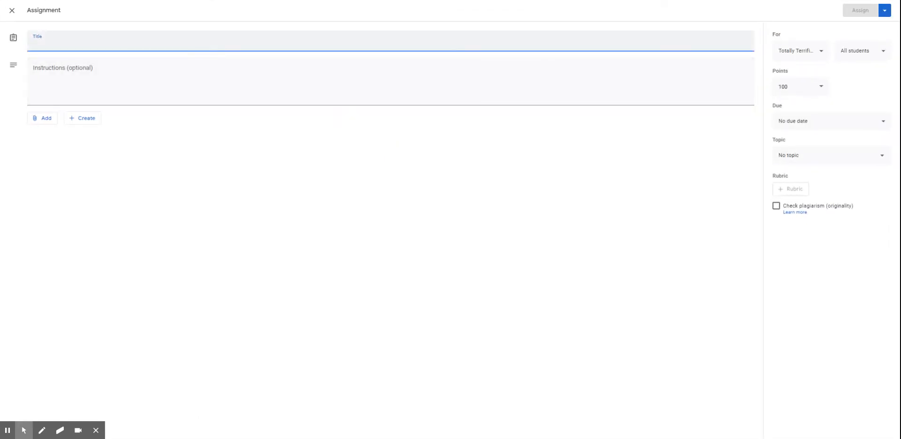
text(Game design)
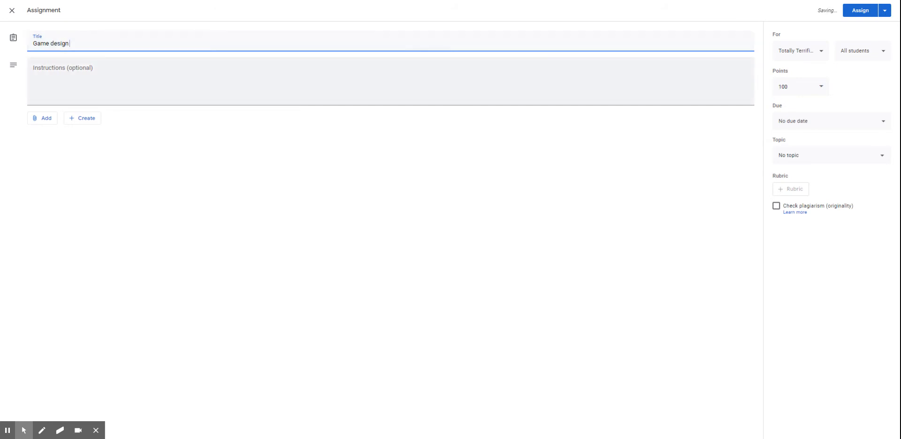
Enter the assignment instructions "Please complete the game design task."
click(160, 79)
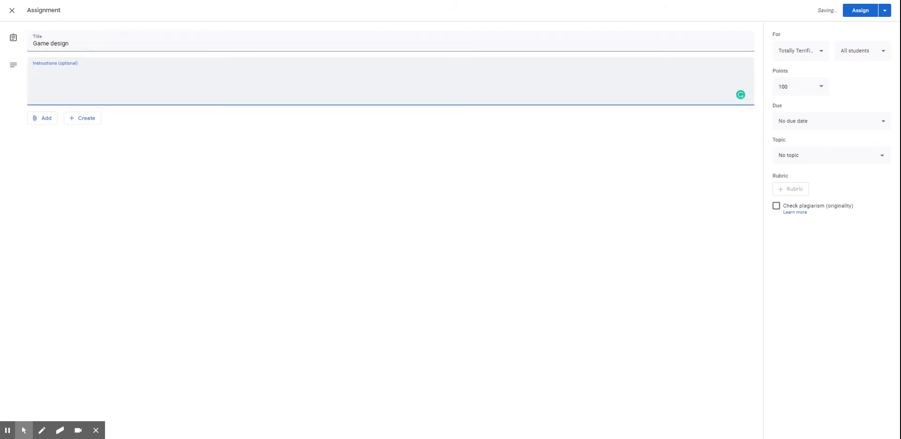
click(162, 71)
text(Please complete hte)
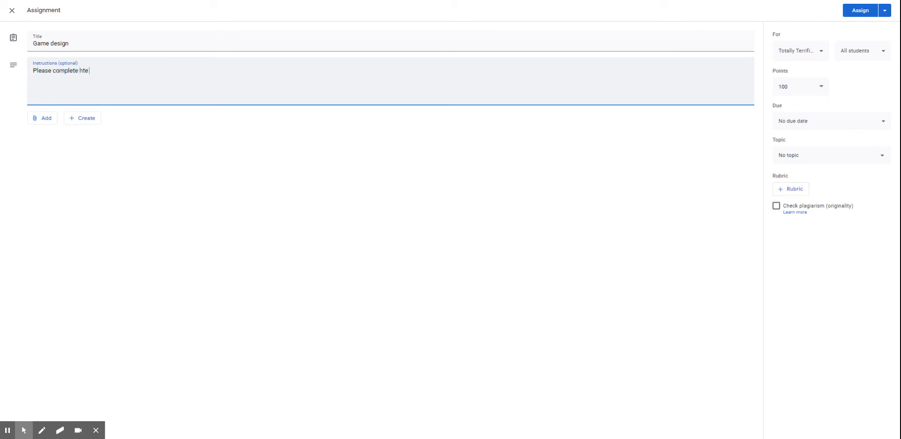
key(BackSpace)
key(BackSpace)
key(BackSpace)
text(the game design task.)
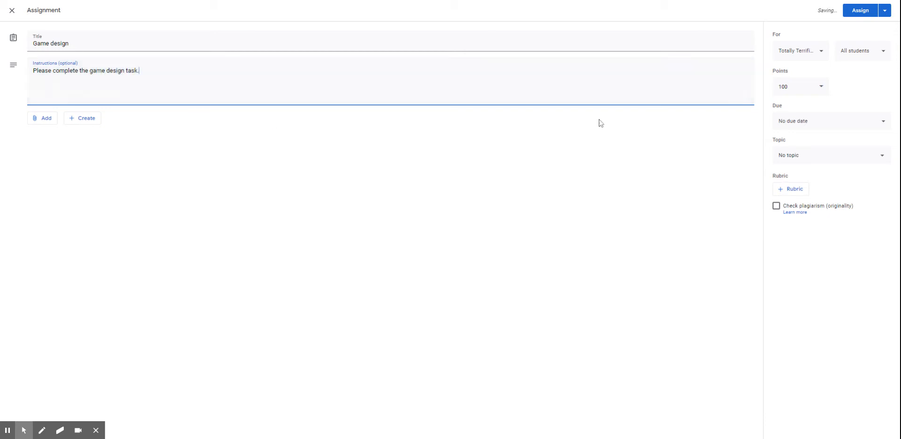
Set the assignment's points to Unmarked
click(820, 91)
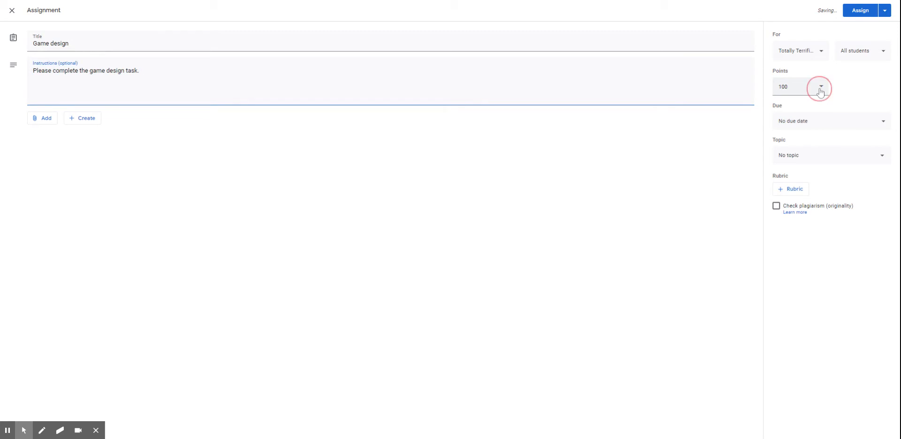
click(804, 106)
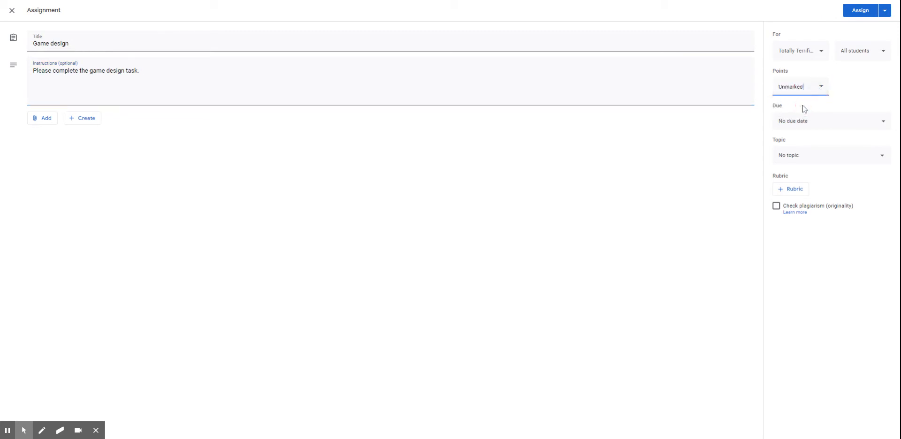
click(821, 91)
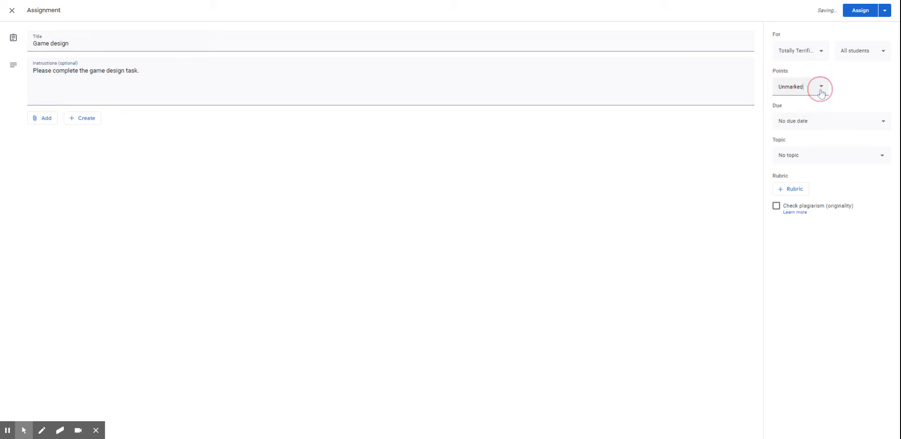
click(821, 90)
click(821, 86)
click(821, 89)
click(863, 51)
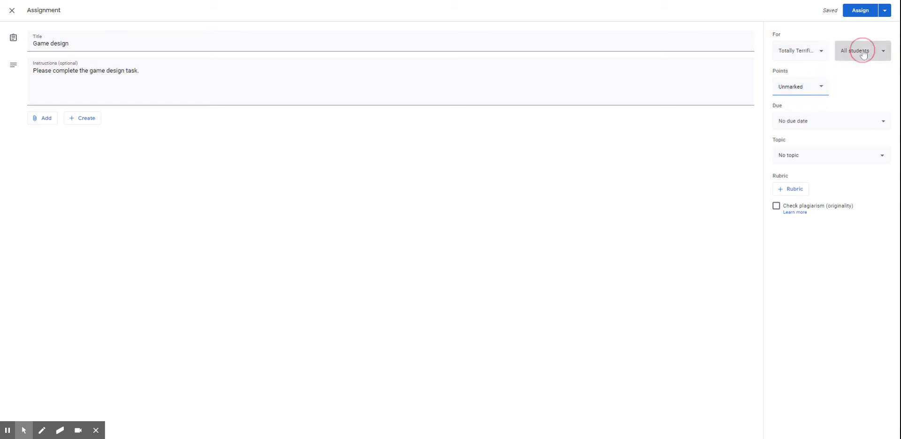
click(854, 102)
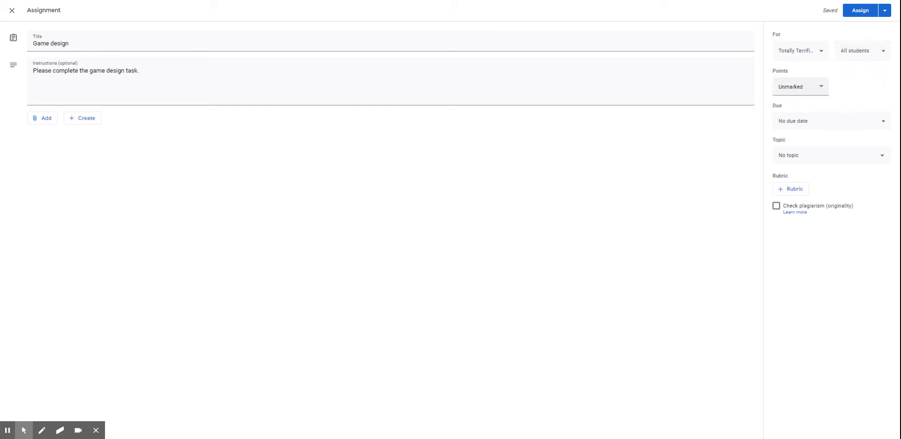
click(821, 85)
Set the assignment's due date to 25 Feb 2021, with no topic assigned
click(878, 121)
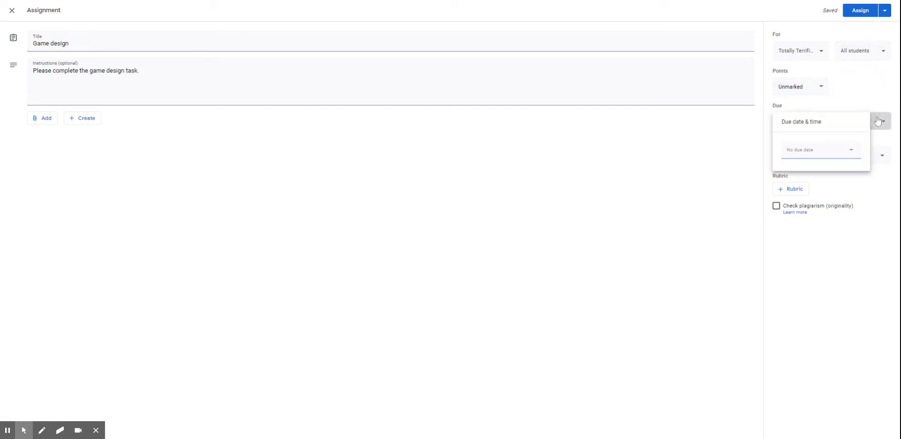
click(851, 150)
click(825, 220)
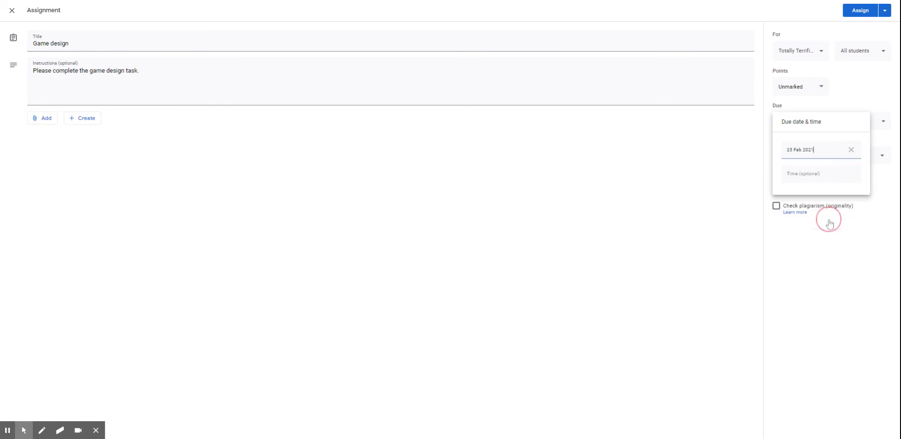
click(850, 235)
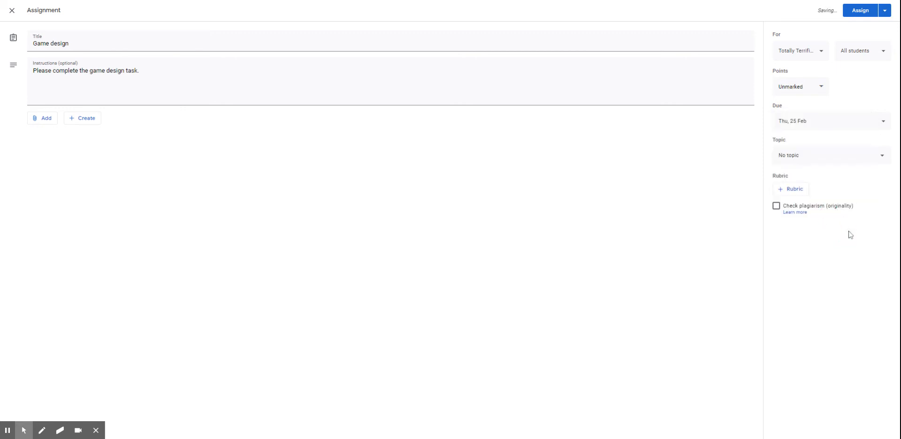
click(866, 160)
click(834, 269)
Start creating a new rubric for the Game design assignment
click(793, 190)
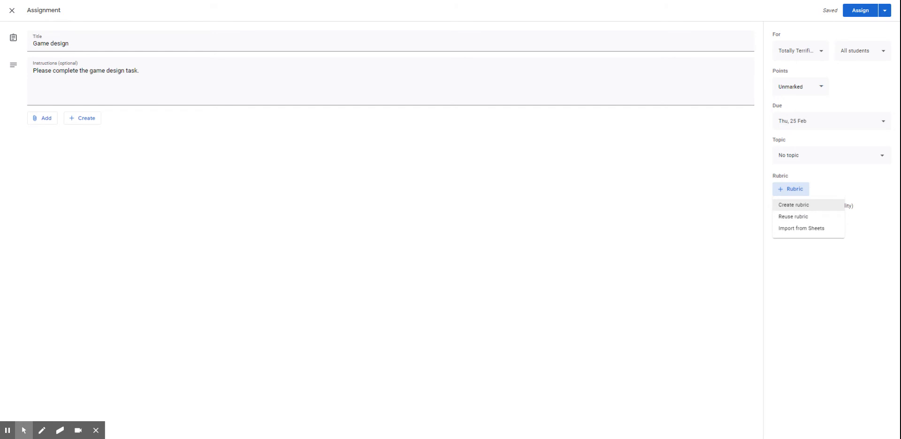
click(801, 209)
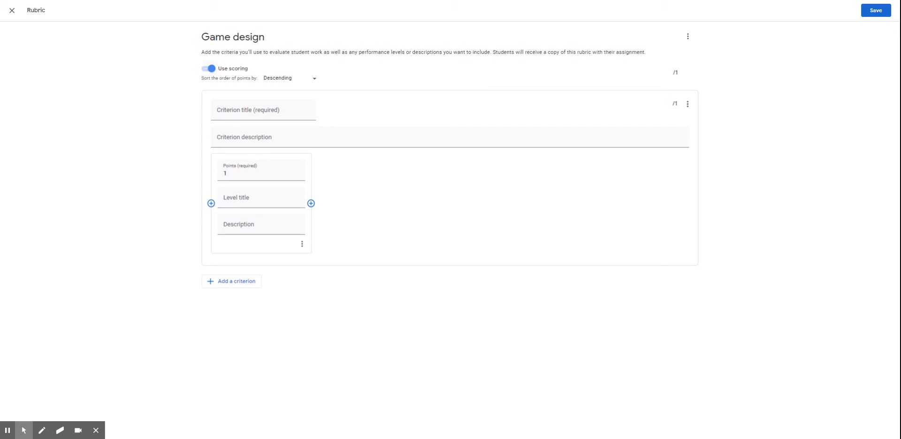
click(208, 69)
click(491, 241)
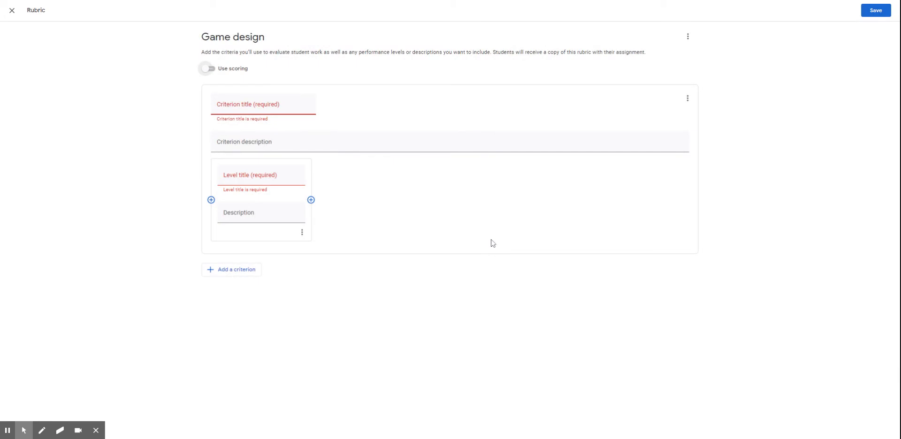
click(212, 72)
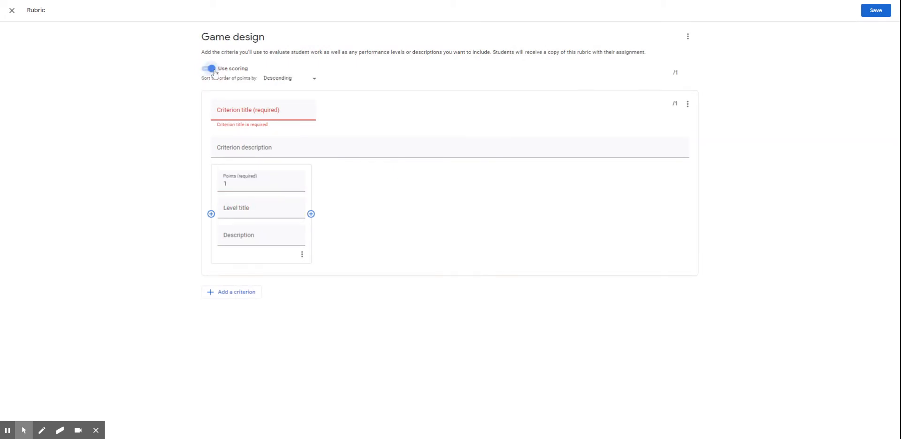
Title the rubric's first criterion "Developing" and describe it as "The student is developing thier game design"
click(304, 115)
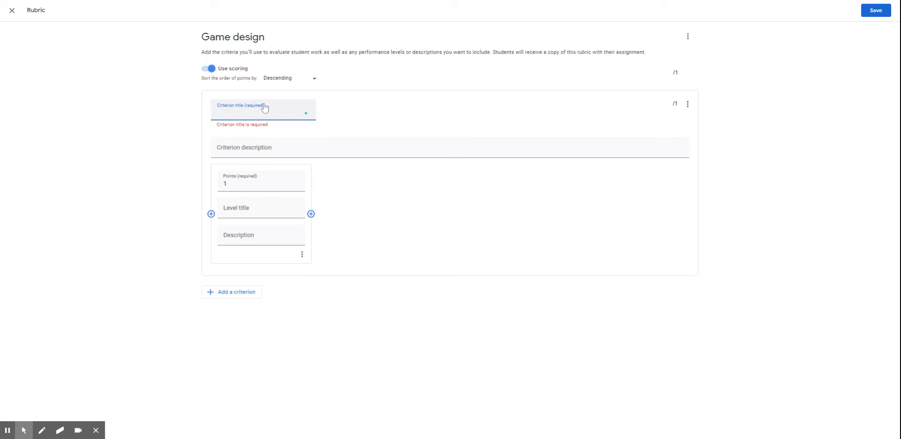
text(Developing)
click(269, 149)
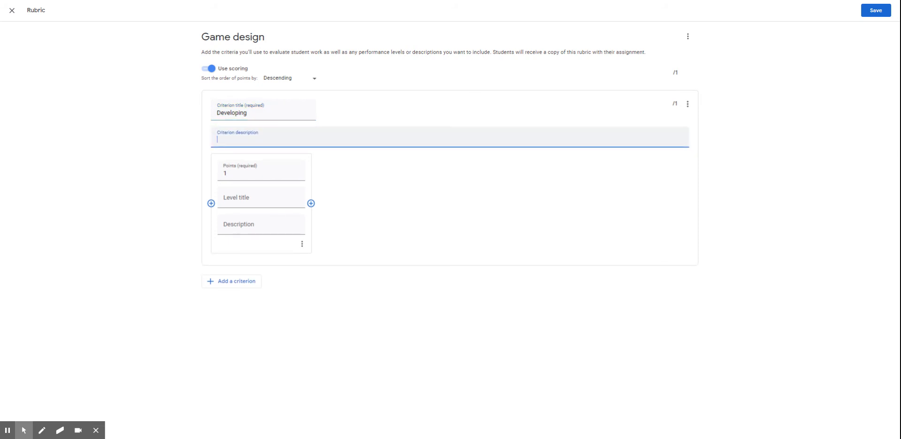
text(The student is developing thier game design)
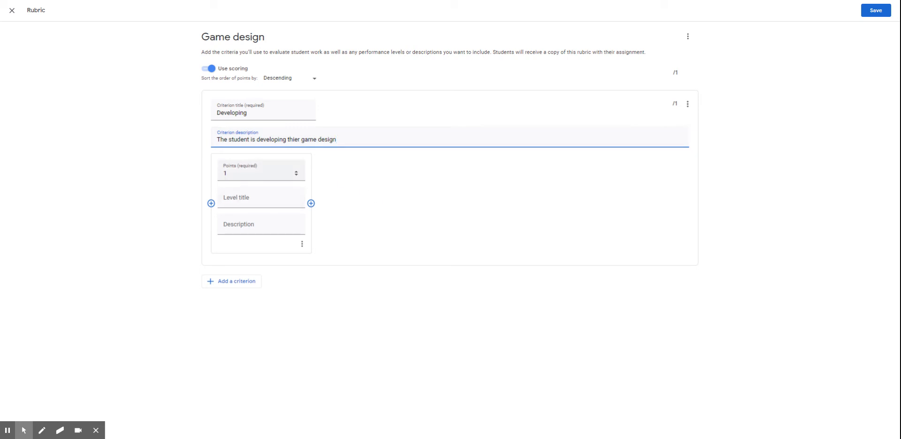
Set the first level to 2 points, "Developing", described "No evidence of game board included or they have not used the provided template No evidence of planning."
click(261, 173)
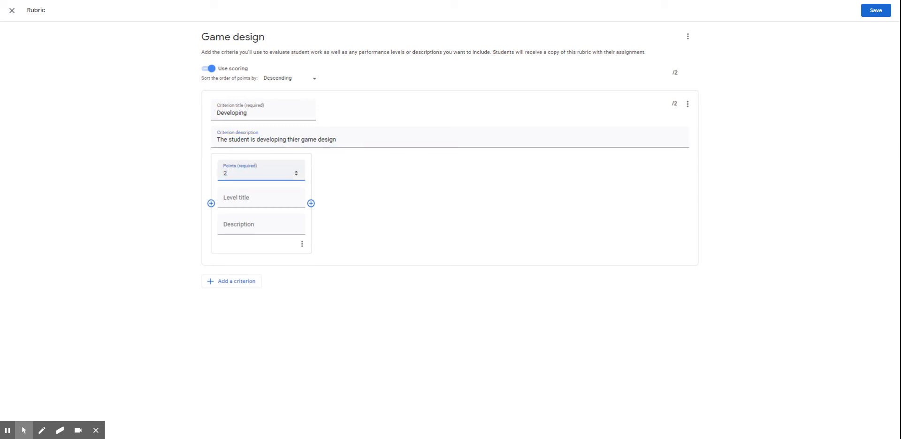
click(250, 199)
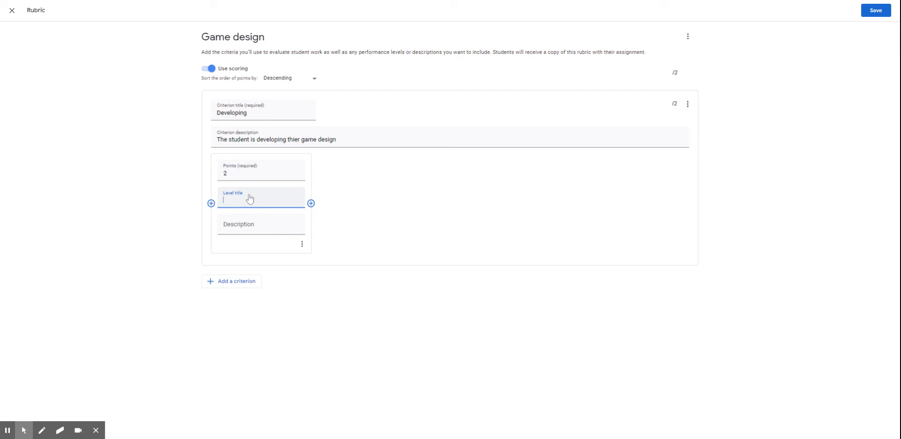
text(Developing)
key(Tab)
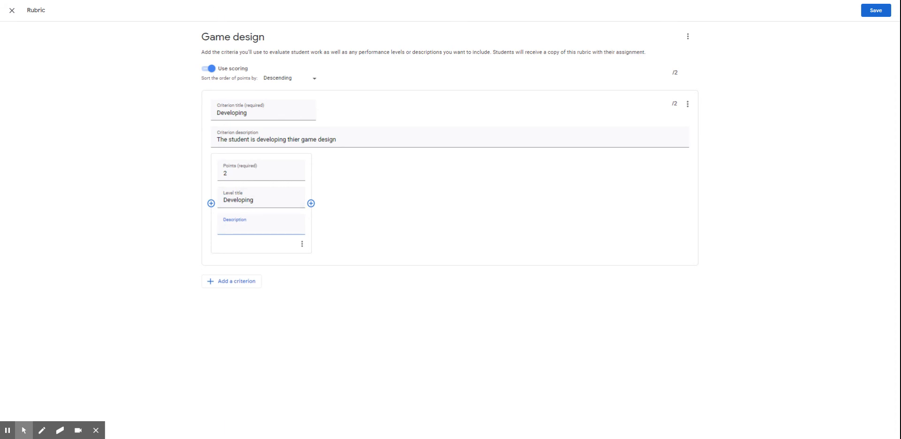
key(Tab)
click(261, 225)
text("No evidence of game board included or they have not used the provided template No evidence of planning.")
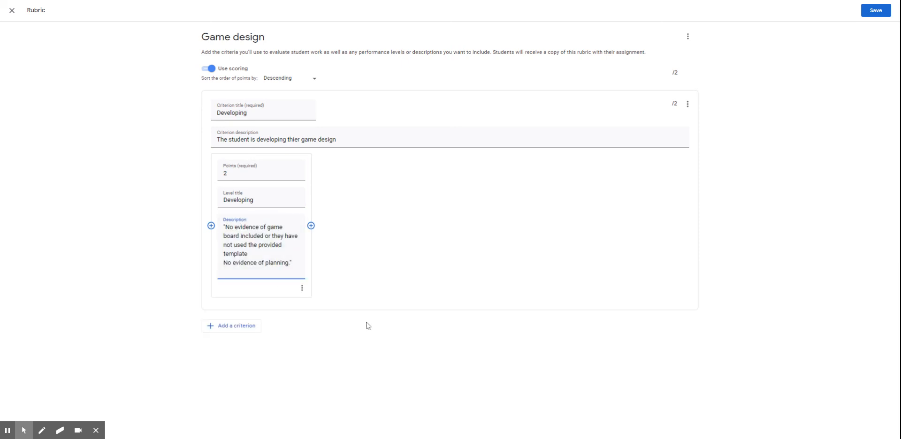
Add a second level to the criterion with 4 points, the title "Achieved" and the same description as the Developing level
click(311, 226)
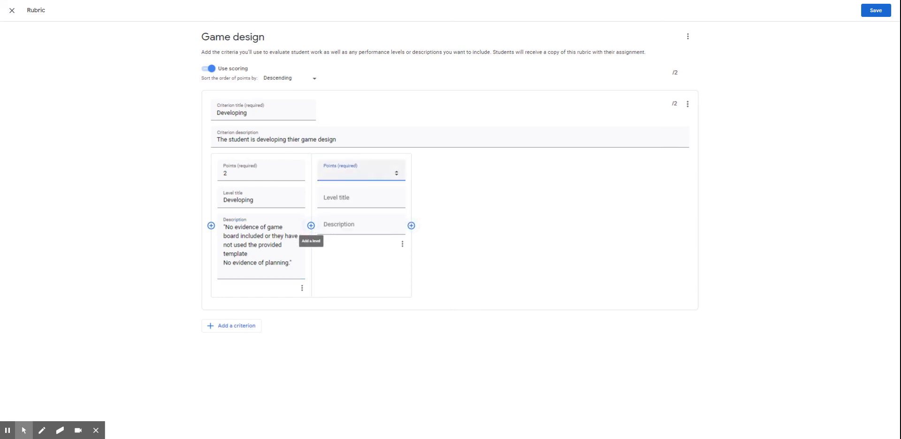
text(4)
click(353, 200)
text(Achieve)
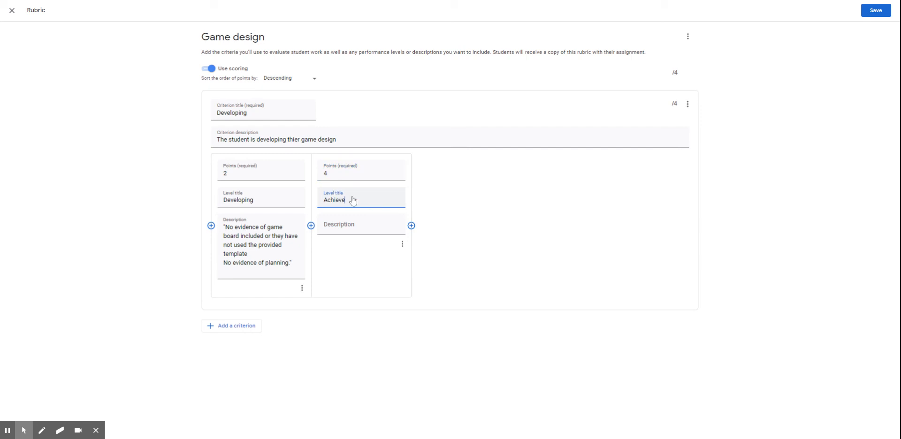
text(d)
click(358, 225)
text("No evidence of game board included or they have not used the provided template No evidence of planning.")
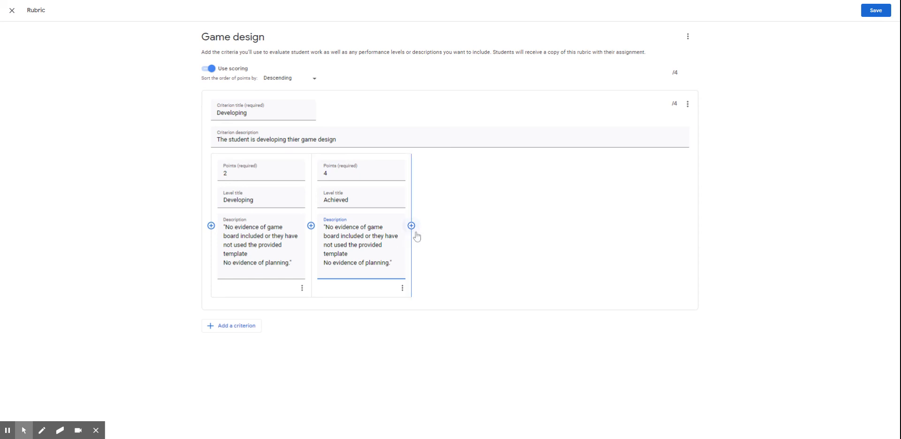
Add a second criterion titled "Coding" with the description "The students coded the elements of their game"
click(234, 329)
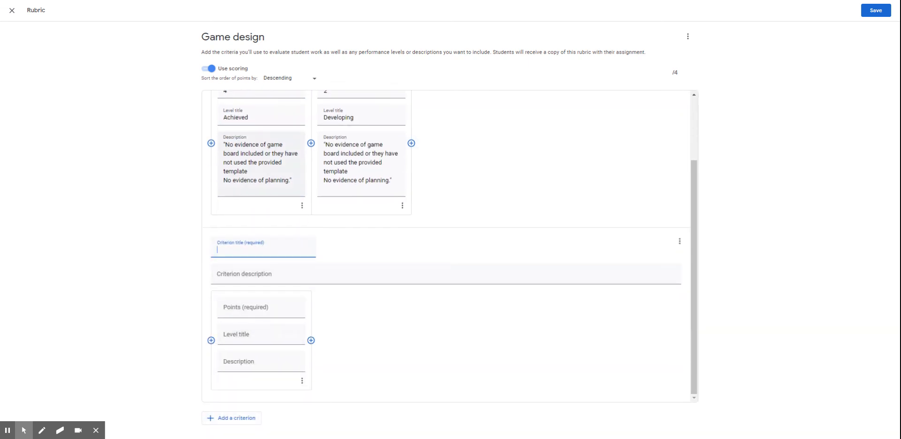
text(Coding)
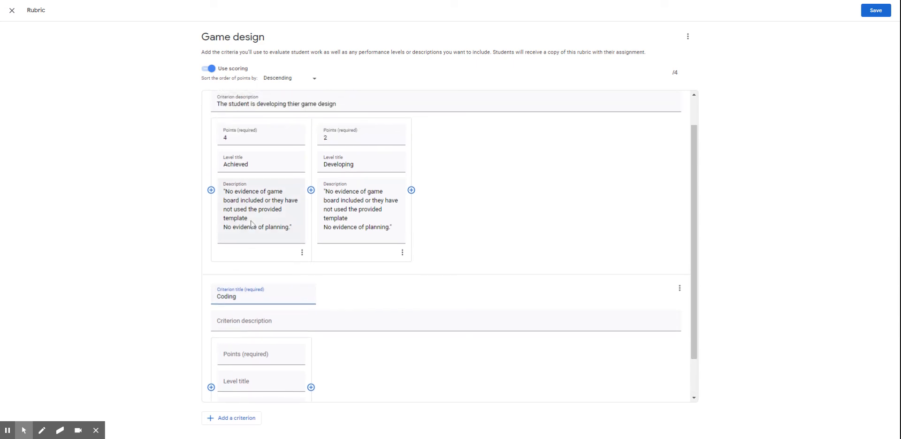
click(239, 321)
text(The s)
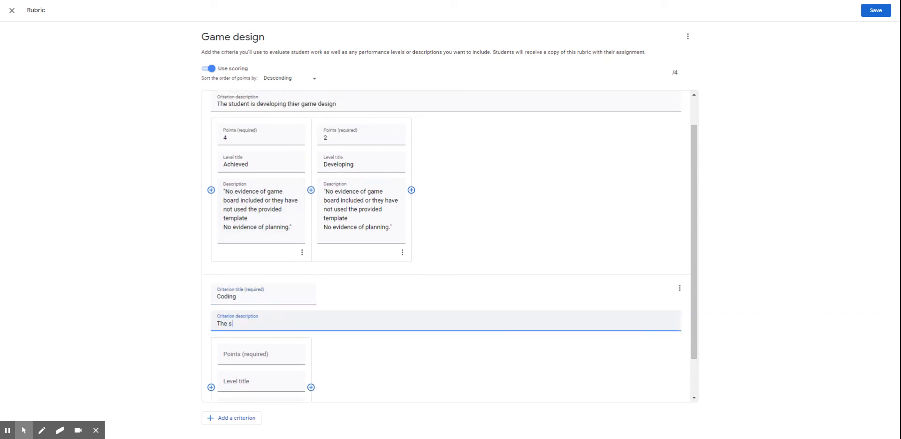
text(tudents coded the elements of their game)
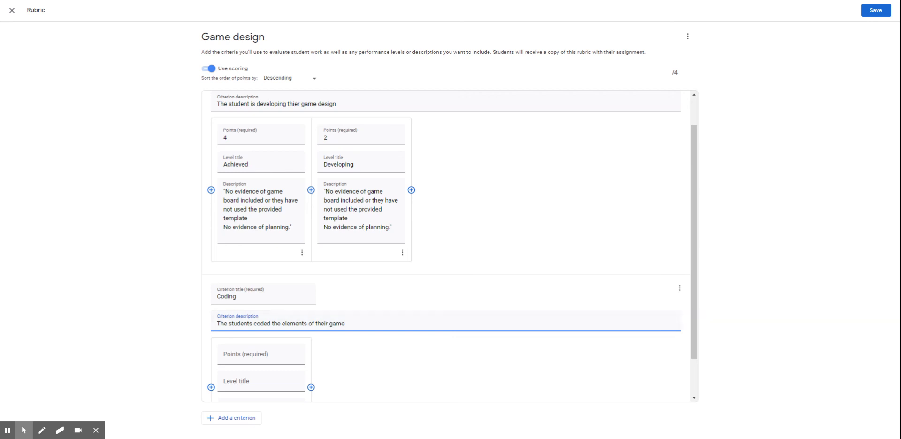
key(Tab)
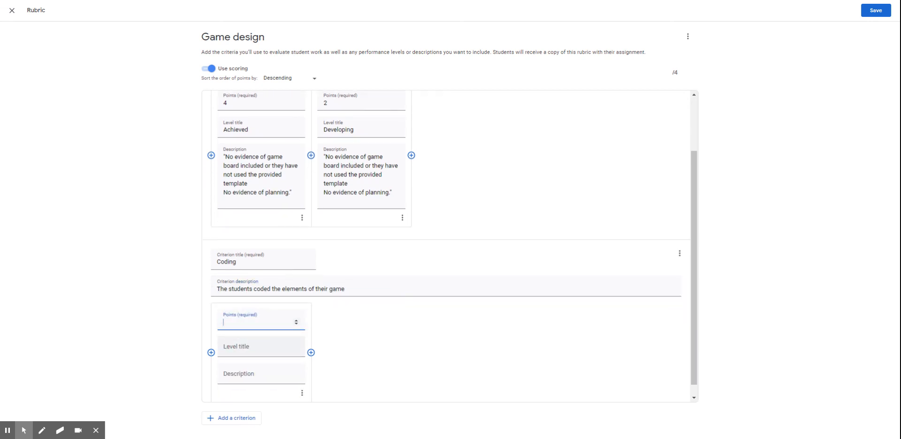
Set the Coding criterion's first level to 5 points, titled "Developing" and described "The student did not code their game"
text(5)
click(261, 348)
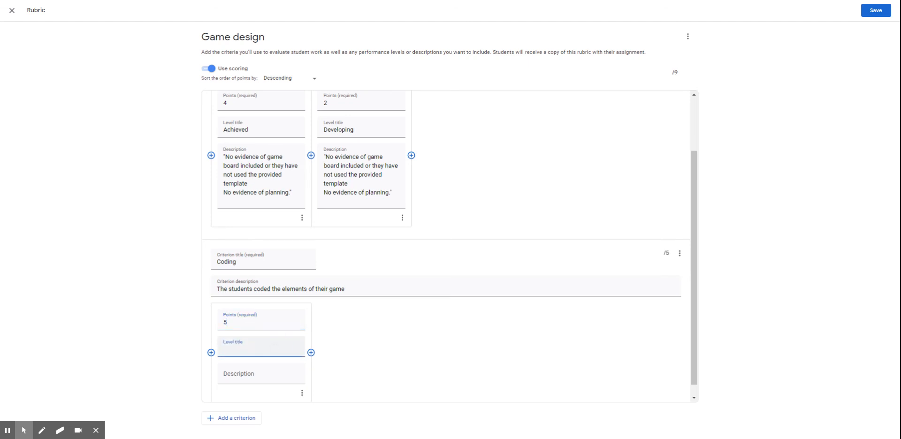
drag(356, 131, 302, 125)
key(ctrl+c)
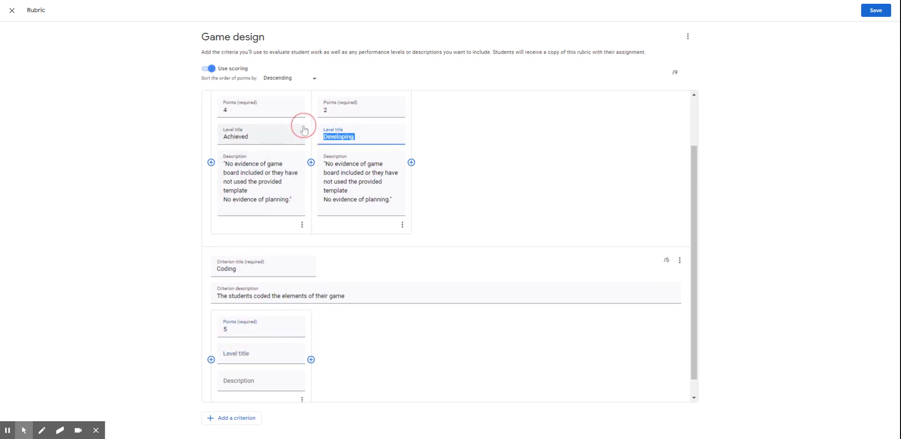
click(267, 353)
key(ctrl+v)
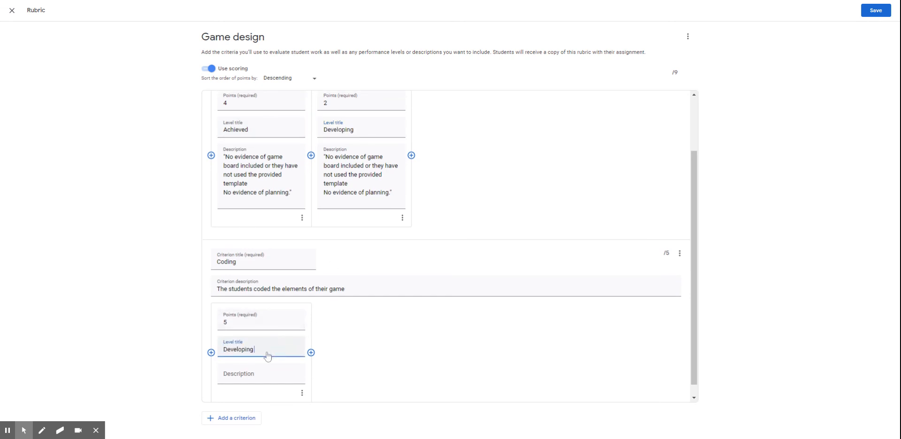
click(257, 374)
text(The)
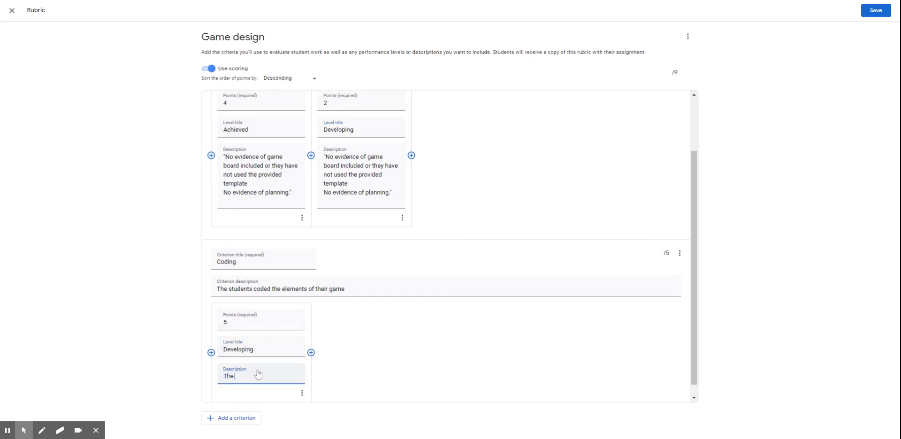
text( student did not code their game)
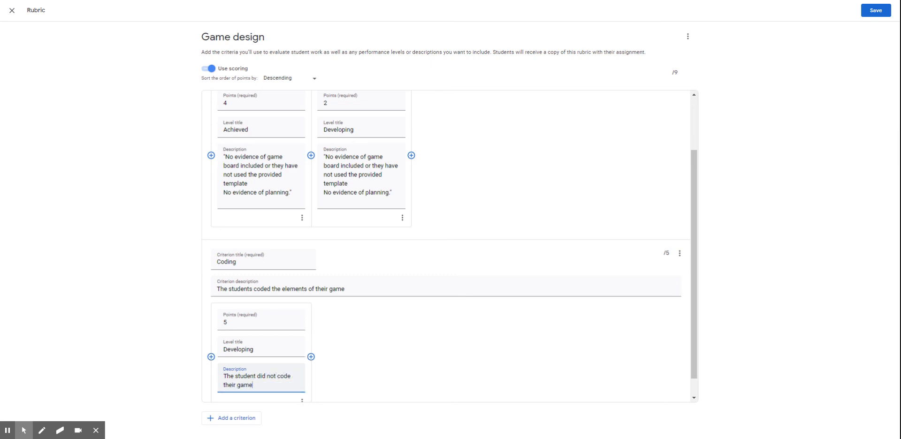
Add a second level to the Coding criterion with 10 points, the title "Achieved" and the description "The good was fine."
click(311, 356)
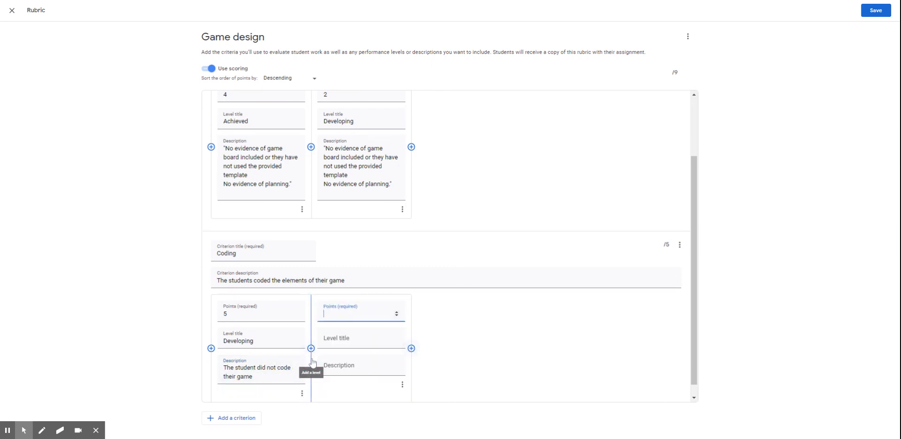
drag(251, 125, 217, 128)
key(ctrl+c)
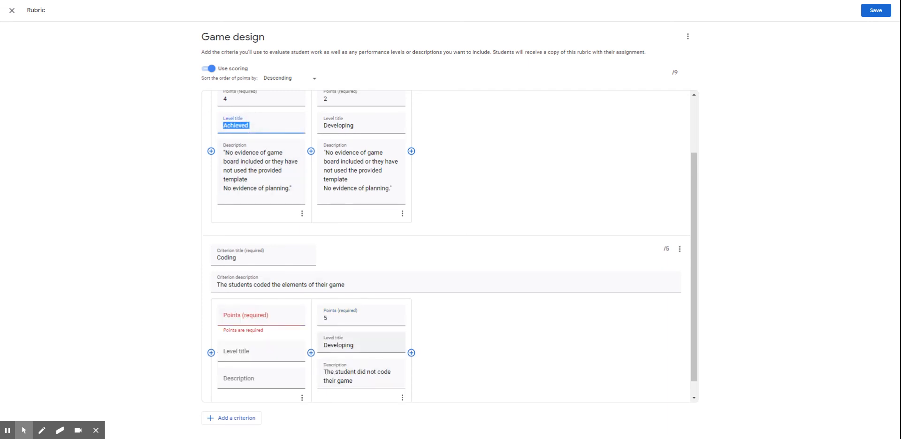
click(255, 352)
key(ctrl+v)
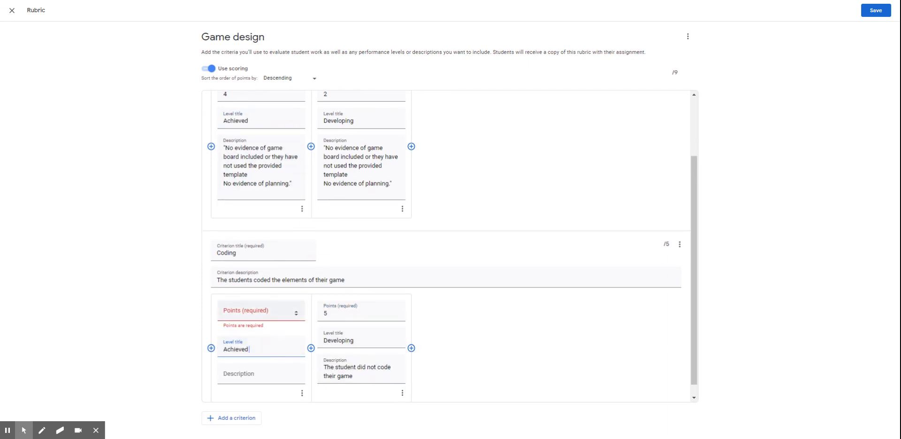
click(258, 310)
text(10)
click(259, 377)
text(The good was)
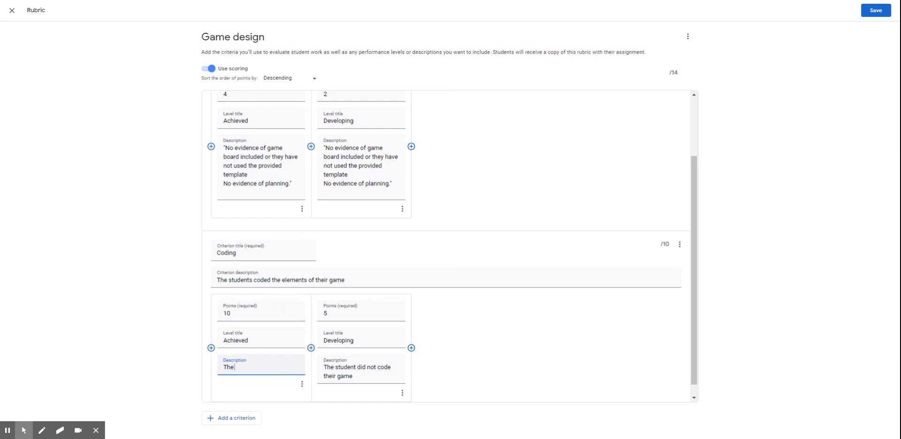
text( fine.)
Save the rubric to the Game design assignment, view the attached rubric and close it again
click(875, 11)
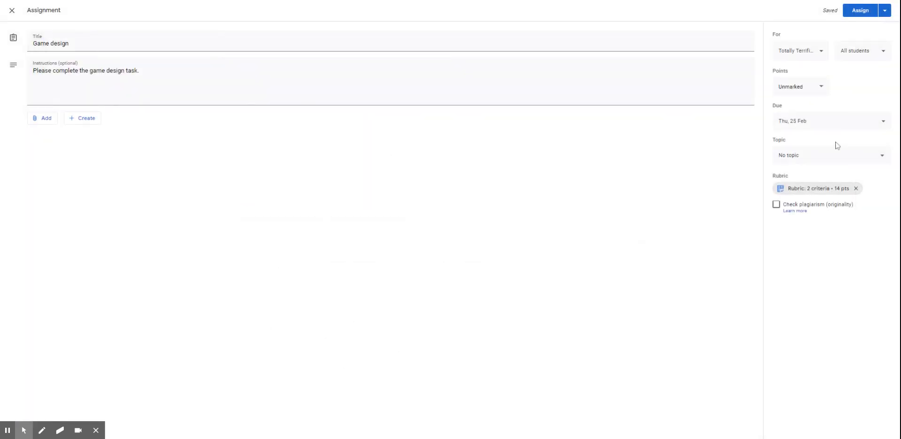
click(804, 193)
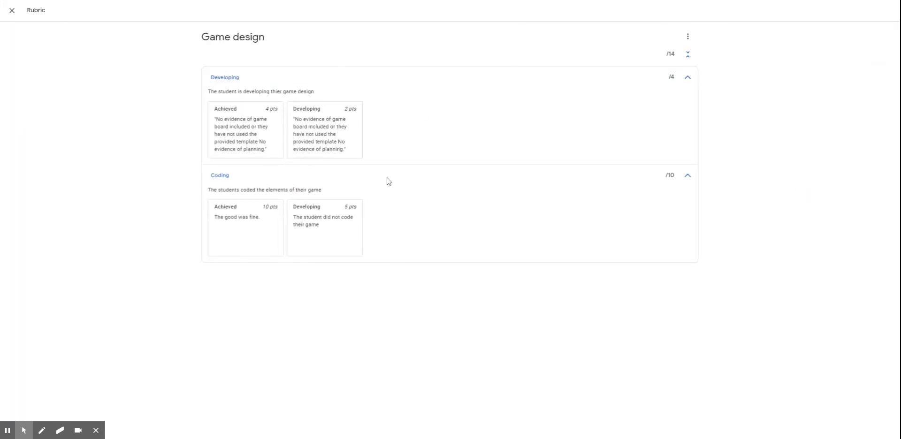
click(10, 10)
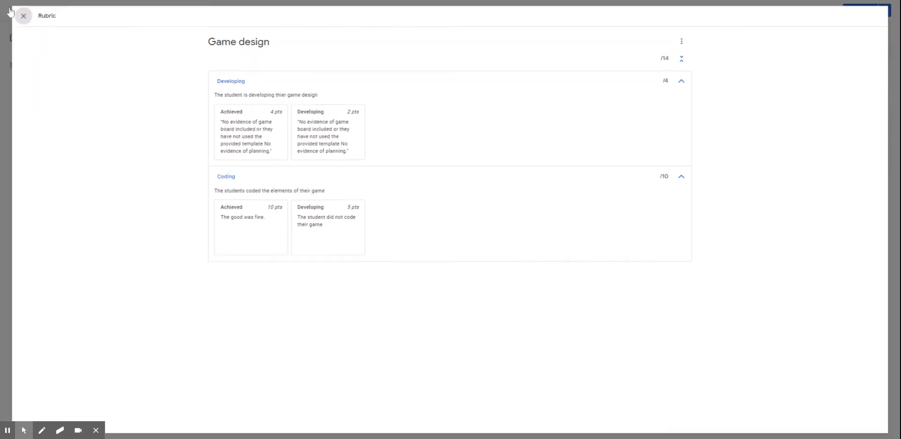